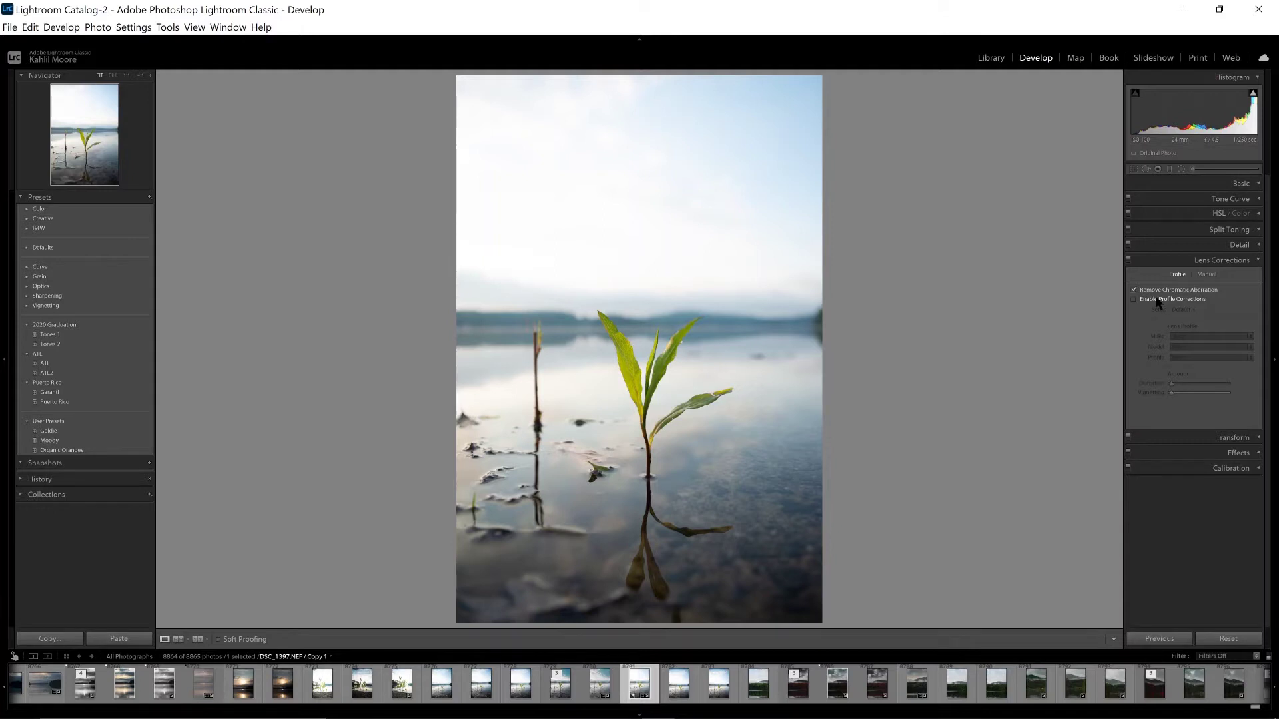
# - Enable the lens profile corrections and apply the Auto Upright correction to the photo
pyautogui.click(1158, 301)
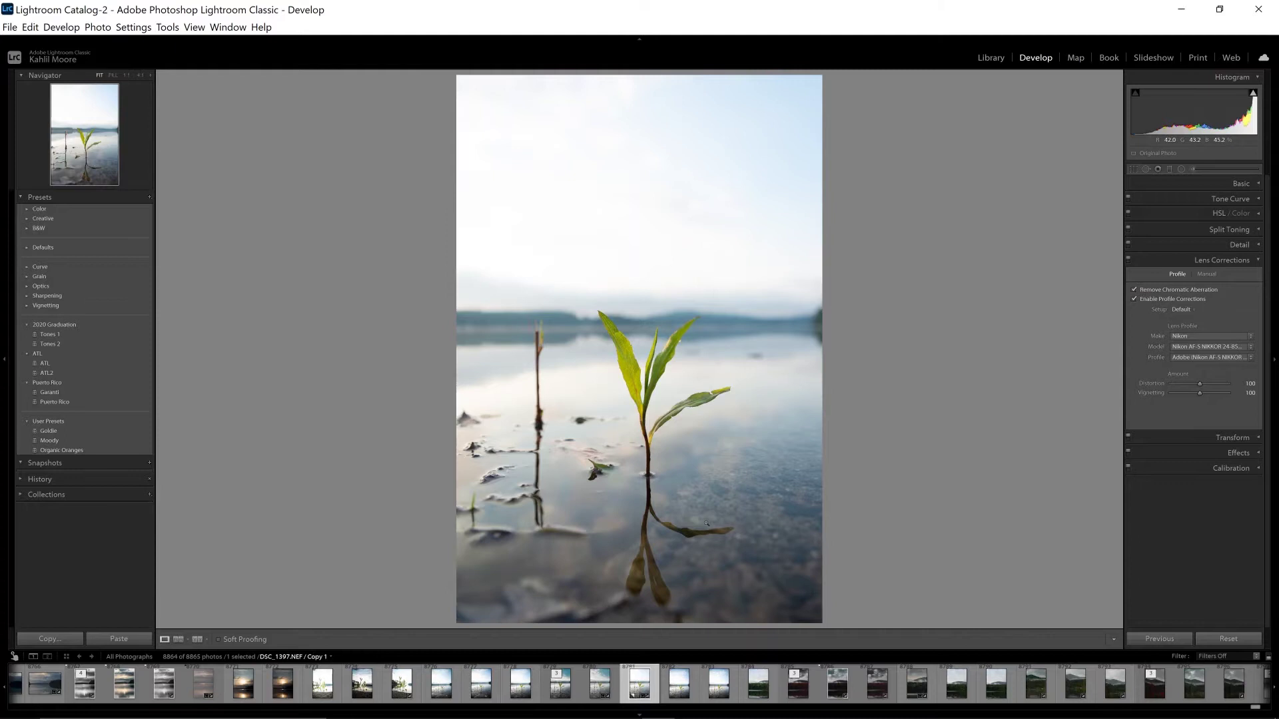
pyautogui.click(1252, 261)
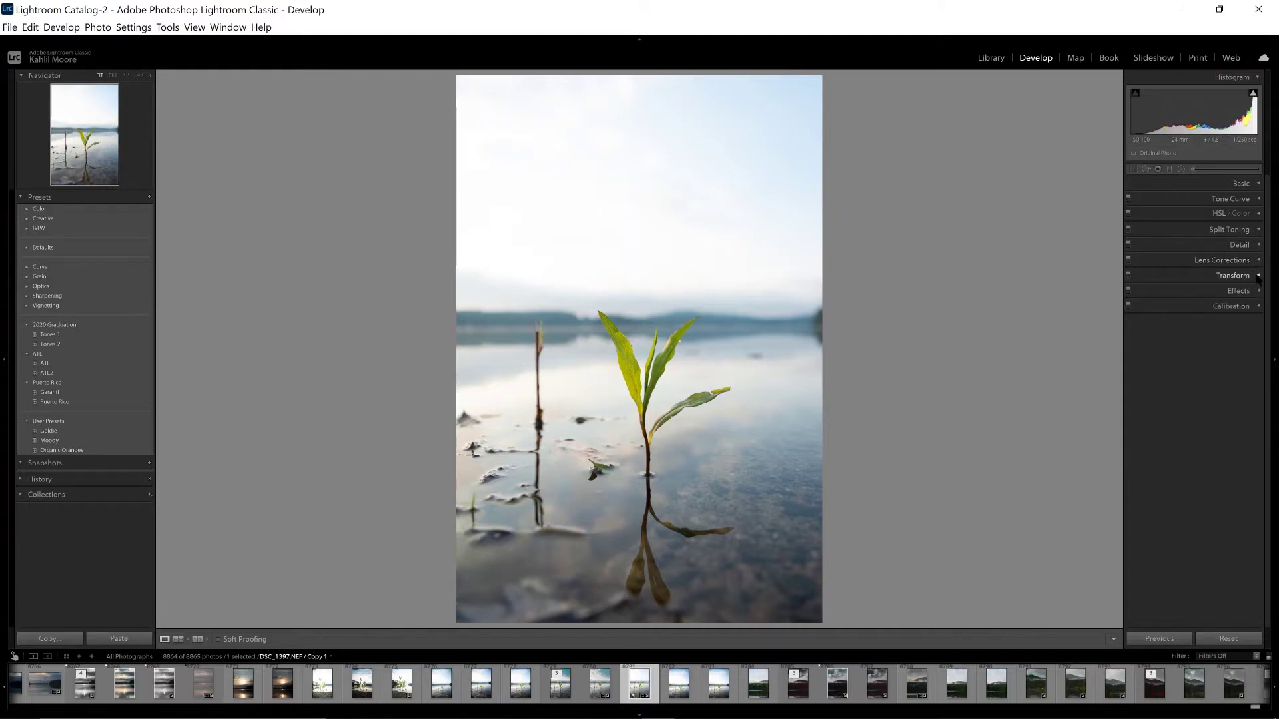
pyautogui.click(1257, 278)
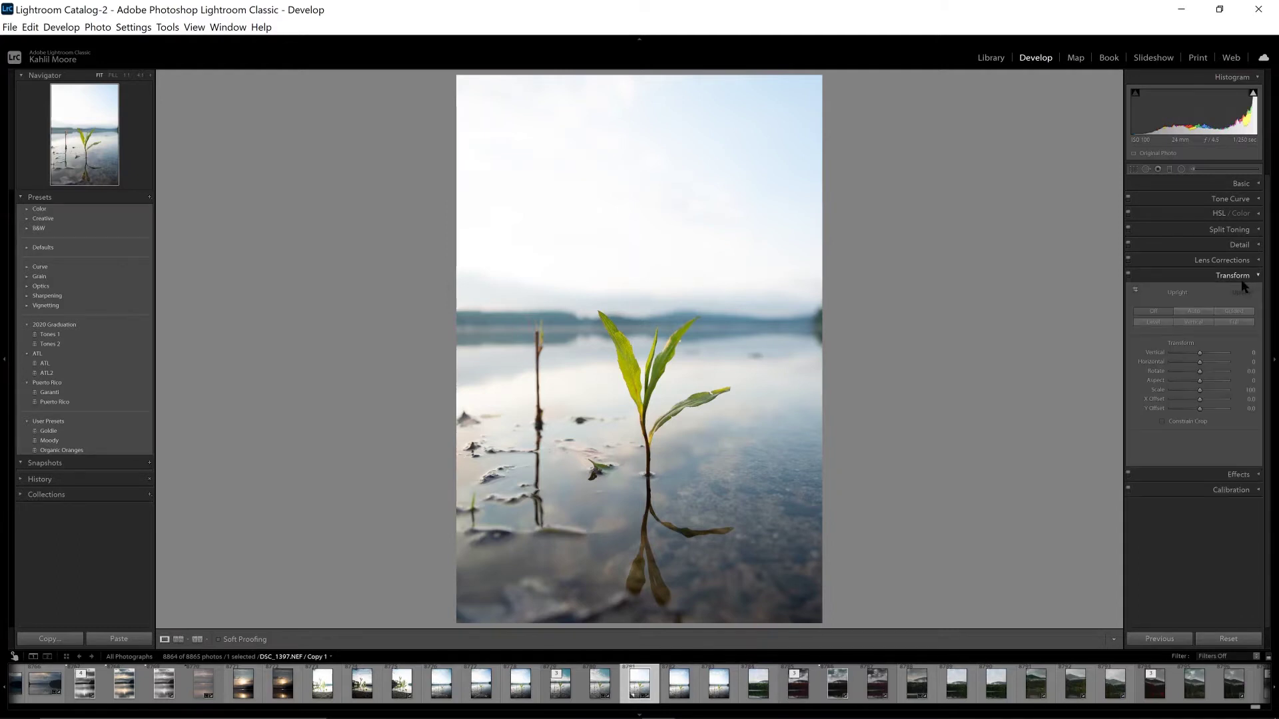
pyautogui.click(1200, 312)
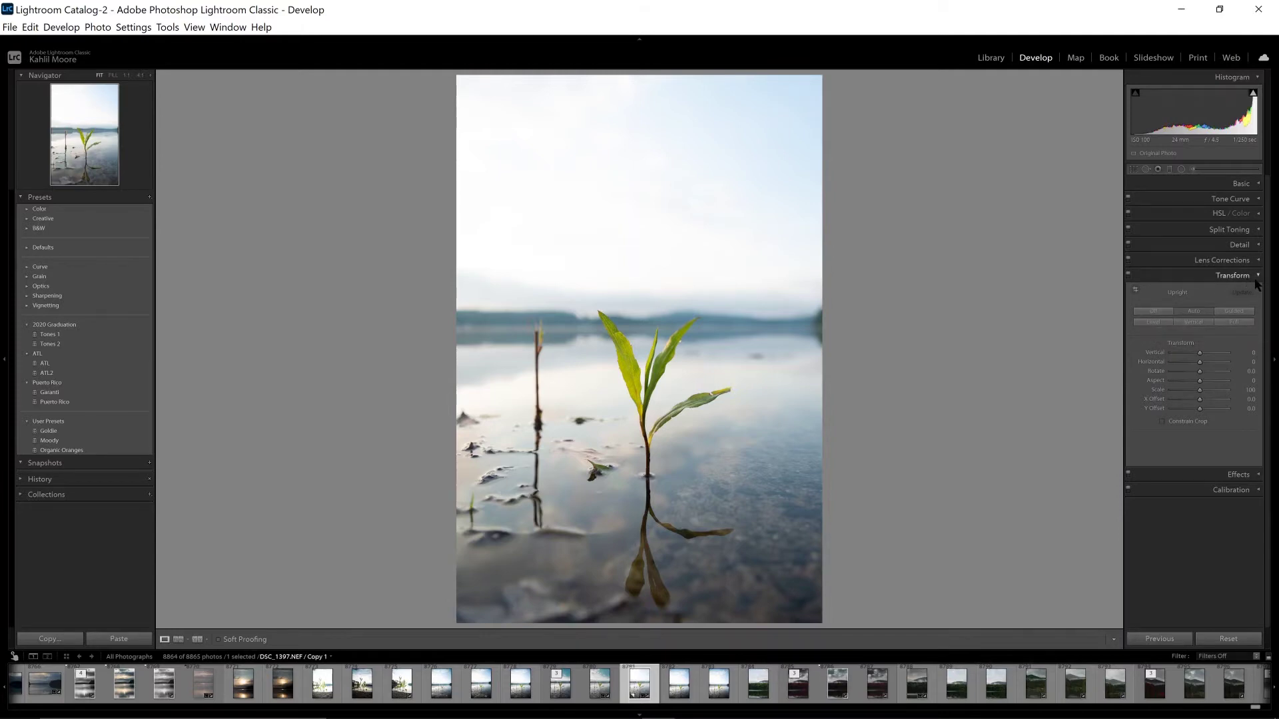
pyautogui.click(1209, 276)
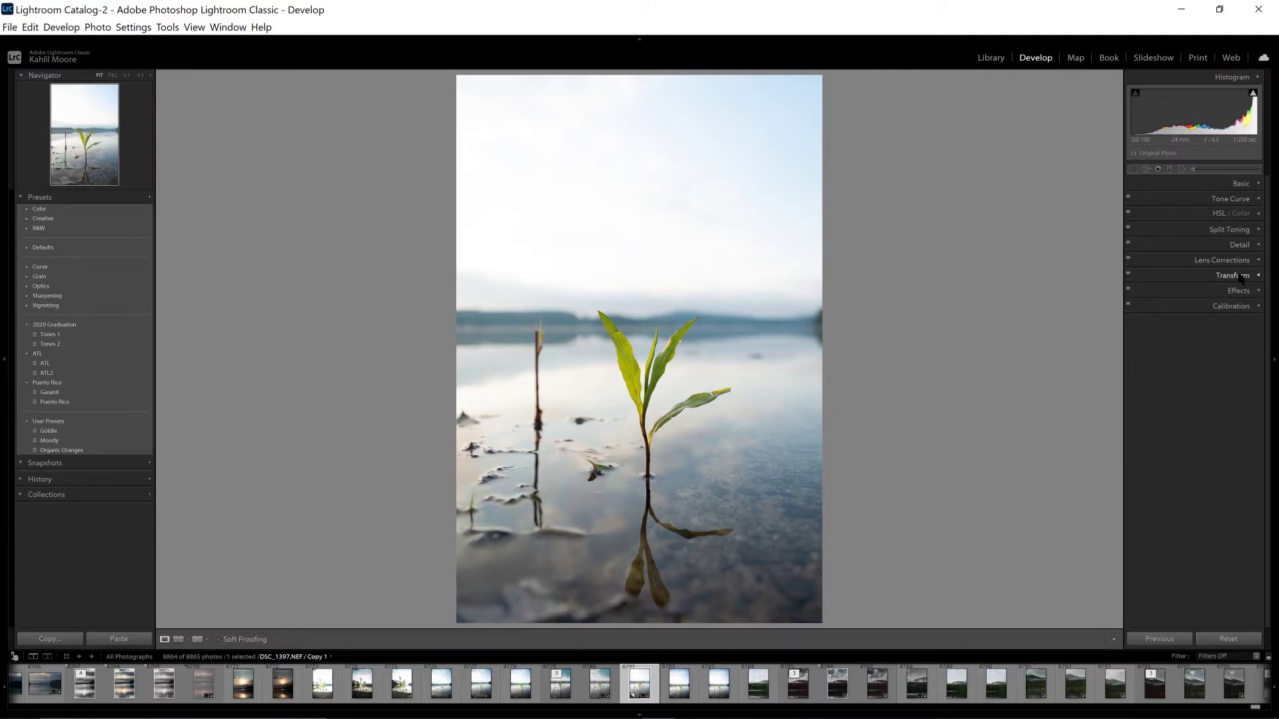
# - Paint an Adjustment Brush mask over the whole photo with brush size 29, checking its coverage with the mask overlay
pyautogui.click(1253, 169)
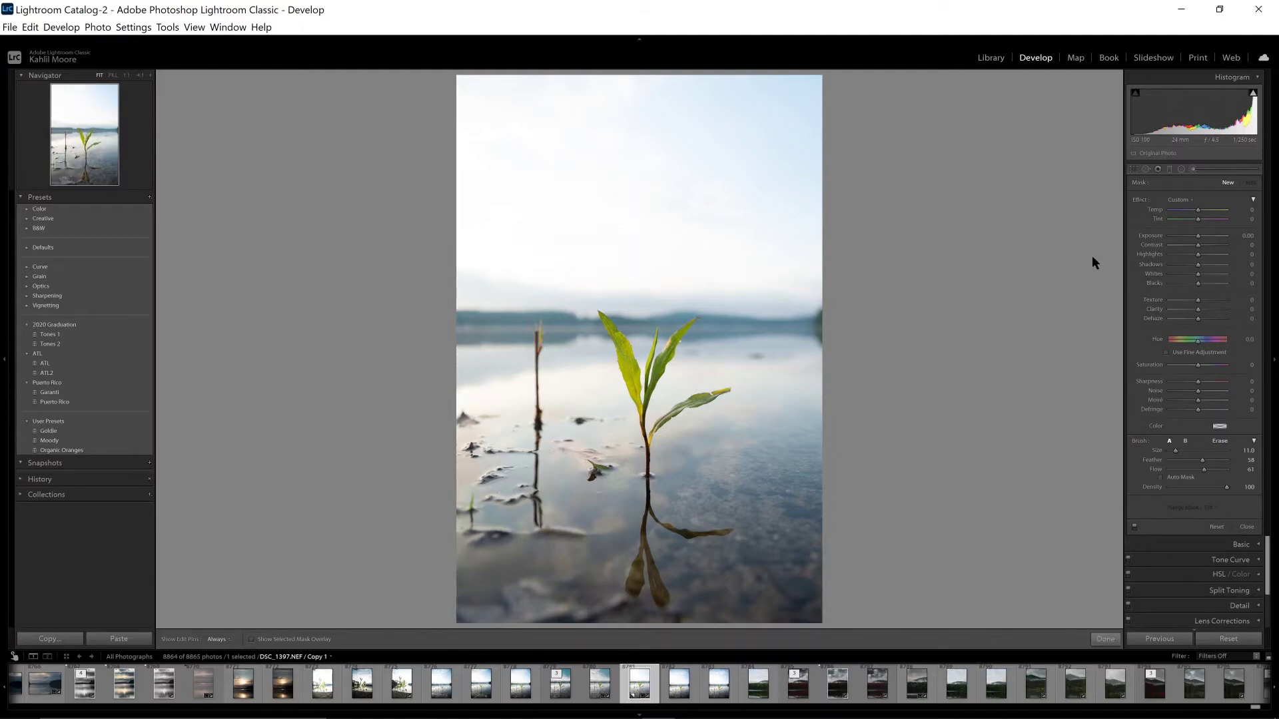
pyautogui.scroll(5, 833, 234)
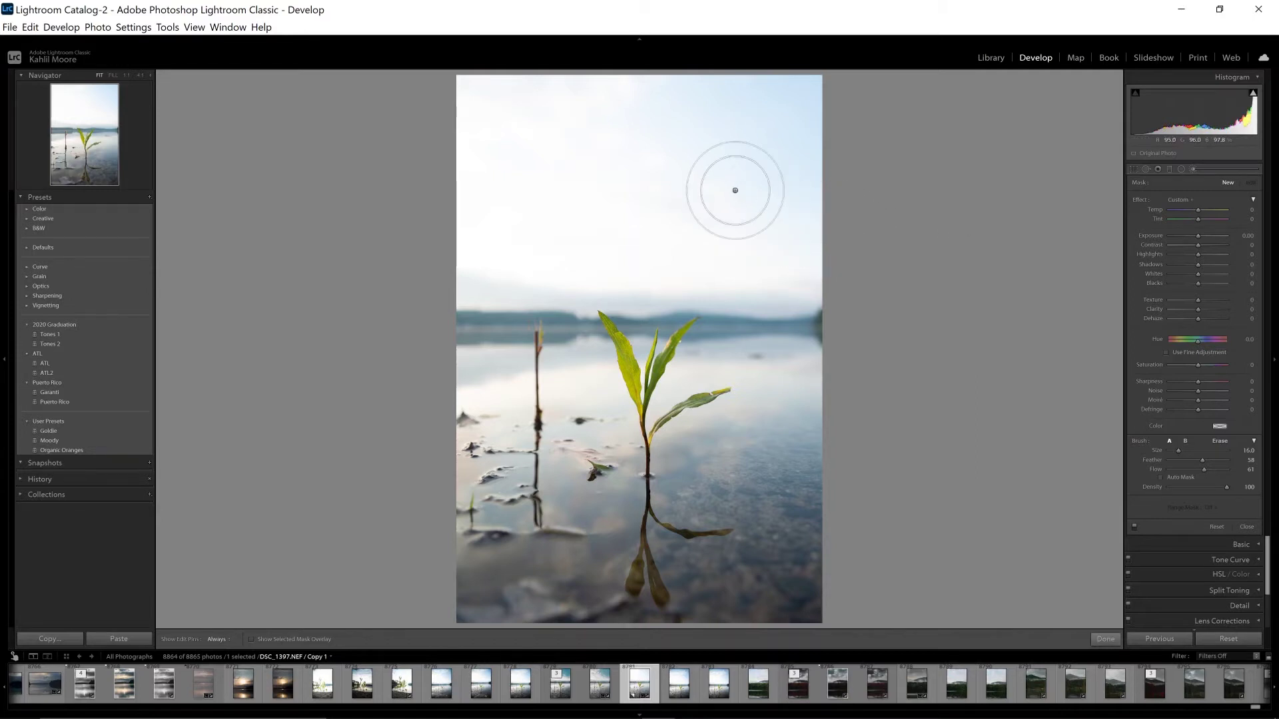
pyautogui.scroll(6, 702, 188)
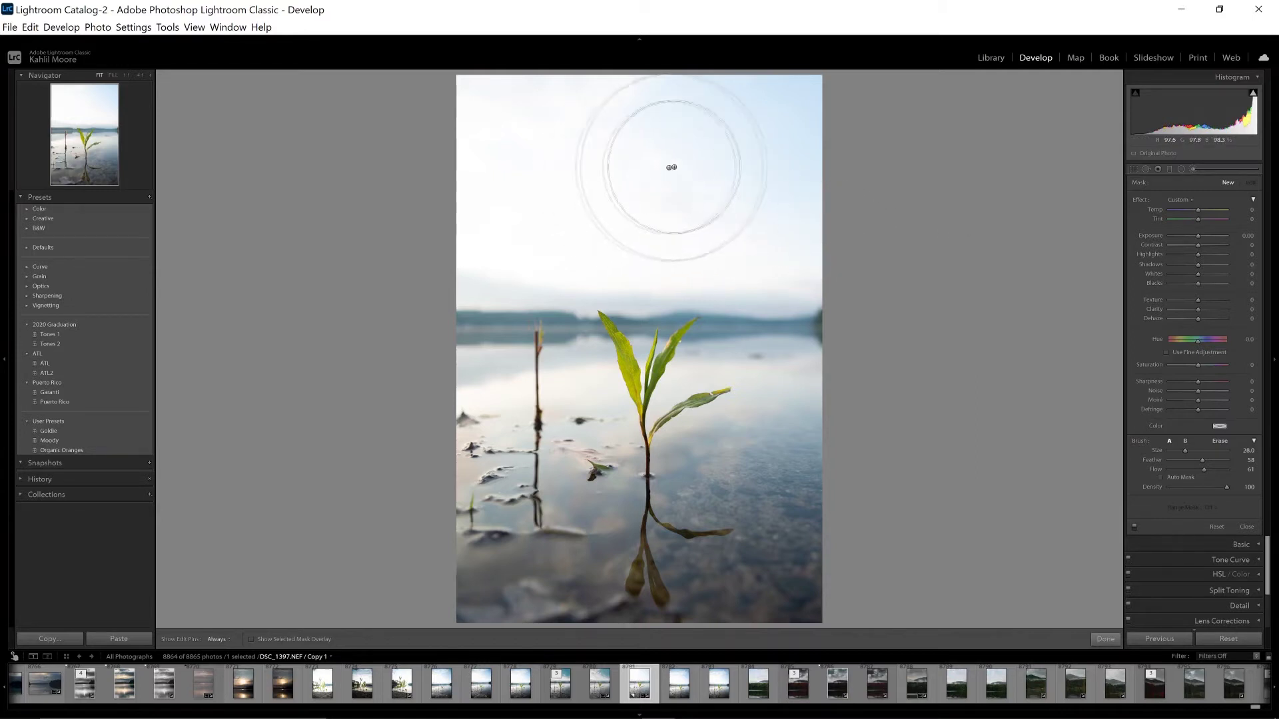
pyautogui.press('h')
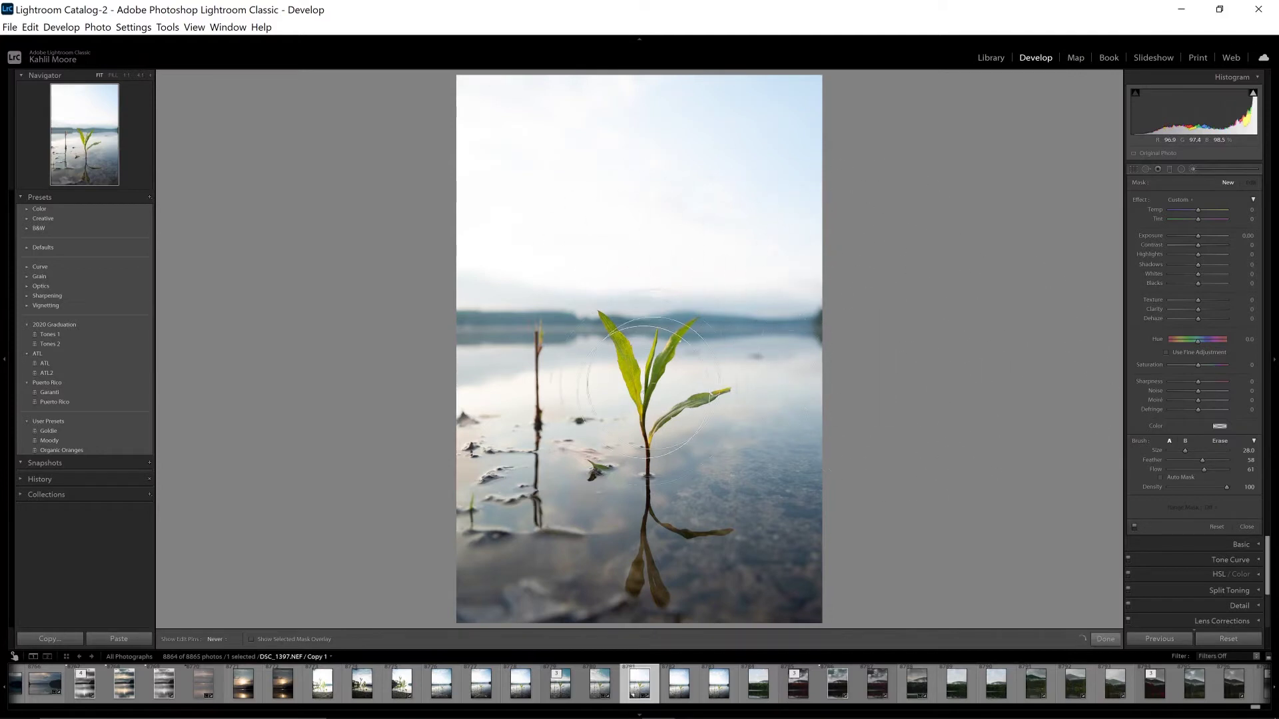
pyautogui.moveTo(466, 572)
pyautogui.mouseDown()
pyautogui.moveTo(369, 582)
pyautogui.moveTo(653, 587)
pyautogui.moveTo(786, 553)
pyautogui.mouseUp()
pyautogui.scroll(1, 800, 544)
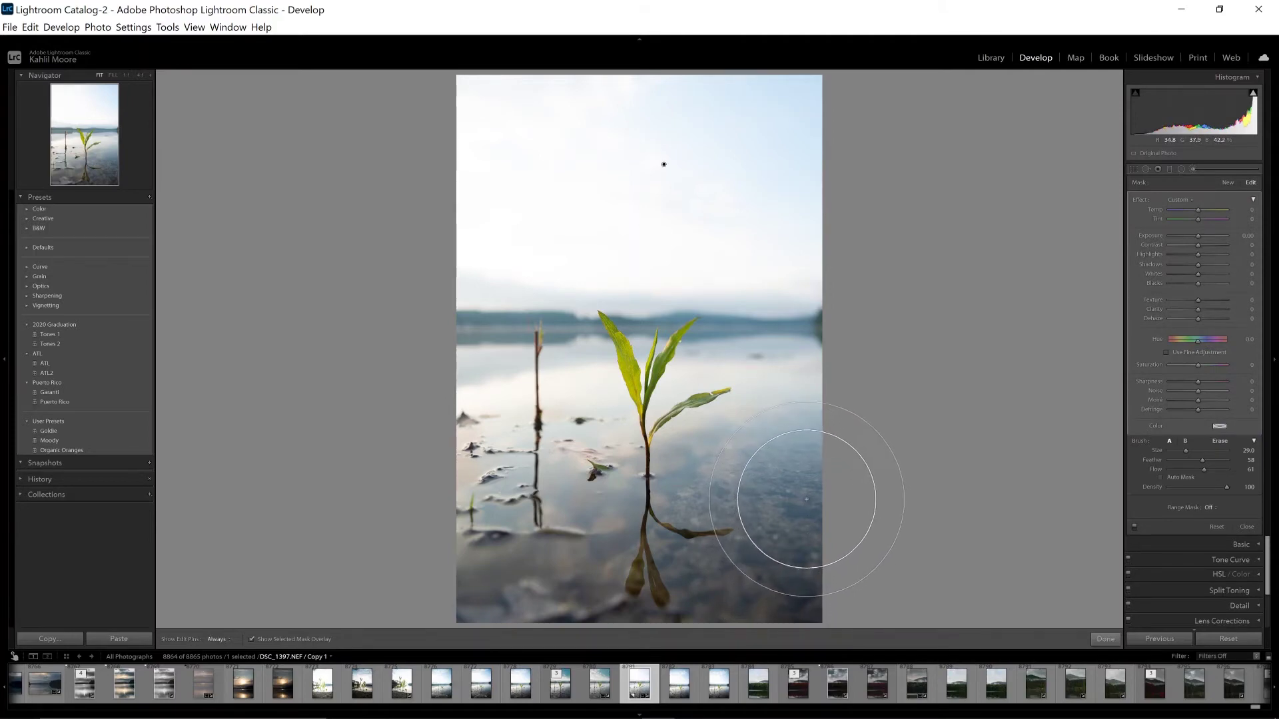
pyautogui.press('o')
pyautogui.press('h')
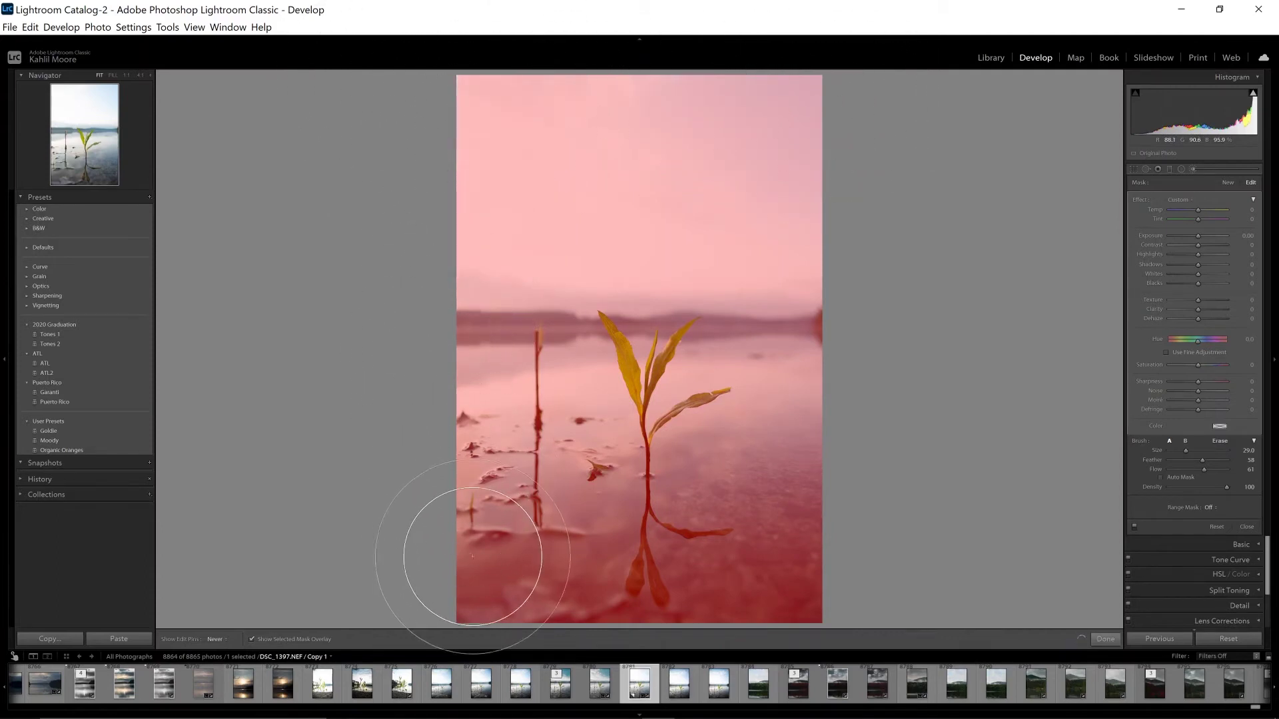
pyautogui.press('h')
pyautogui.press('o')
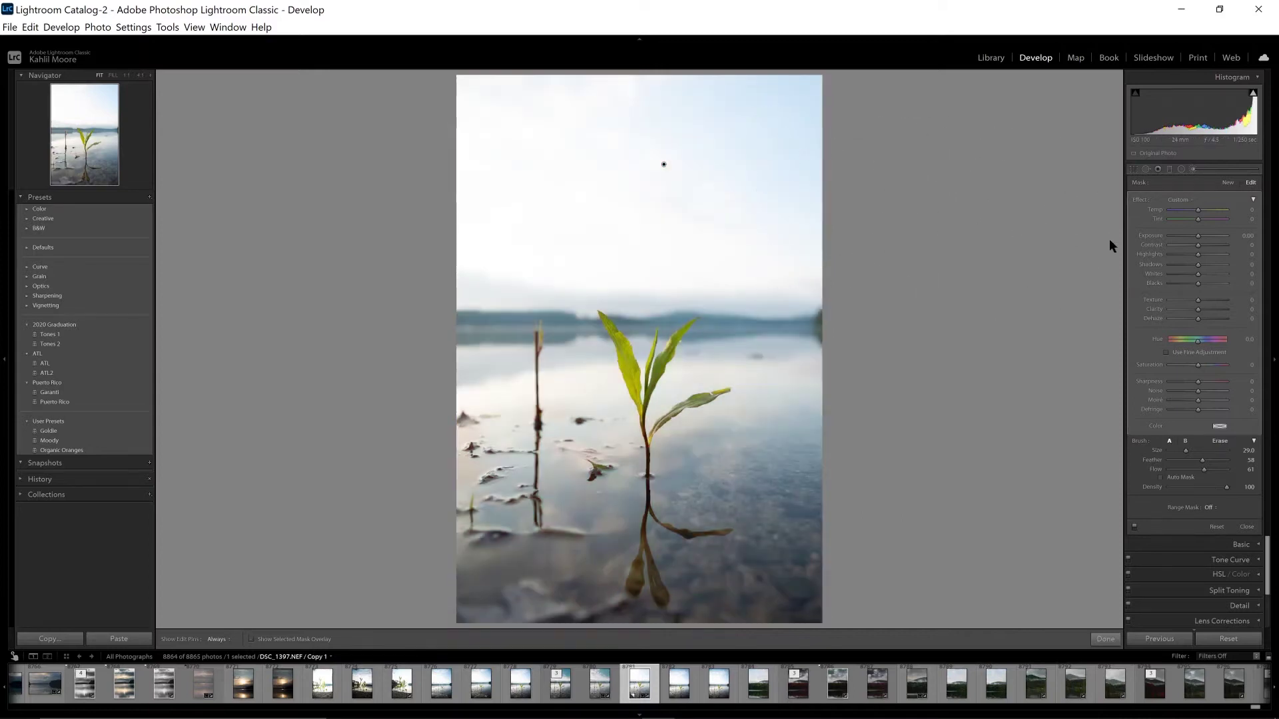
# - Set the brush mask's Exposure to -0.88, Highlights to -10 and Whites to -5, comparing the photo with and without them
pyautogui.moveTo(1199, 239); pyautogui.dragTo(1191, 246)
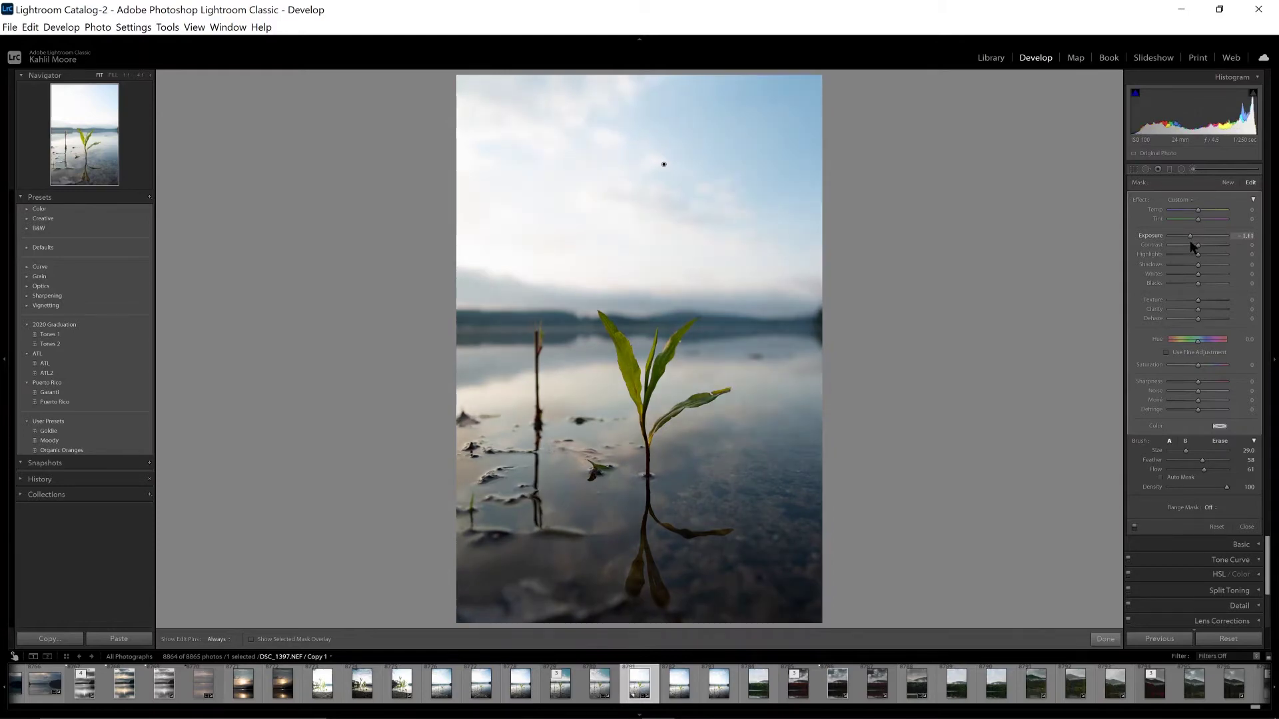
pyautogui.moveTo(1191, 246); pyautogui.dragTo(1193, 245)
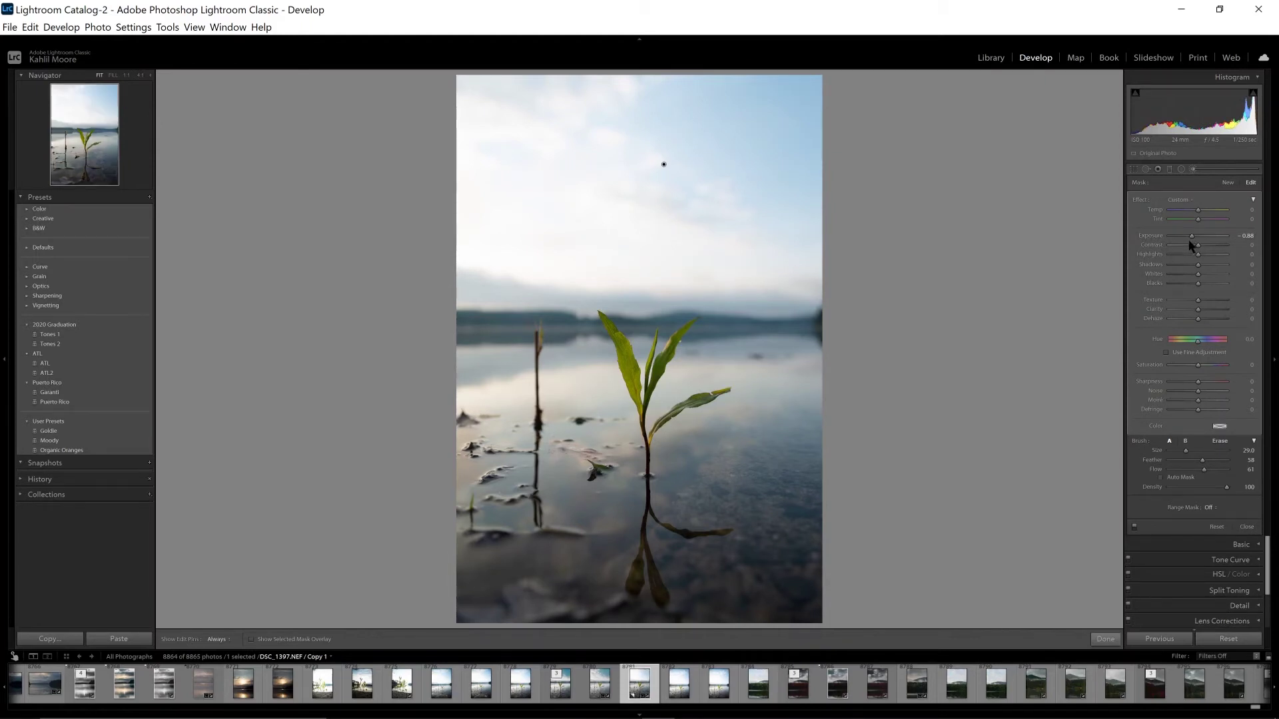
pyautogui.moveTo(1198, 256); pyautogui.dragTo(1197, 257)
pyautogui.moveTo(1197, 275); pyautogui.dragTo(1197, 276)
pyautogui.click(1134, 527)
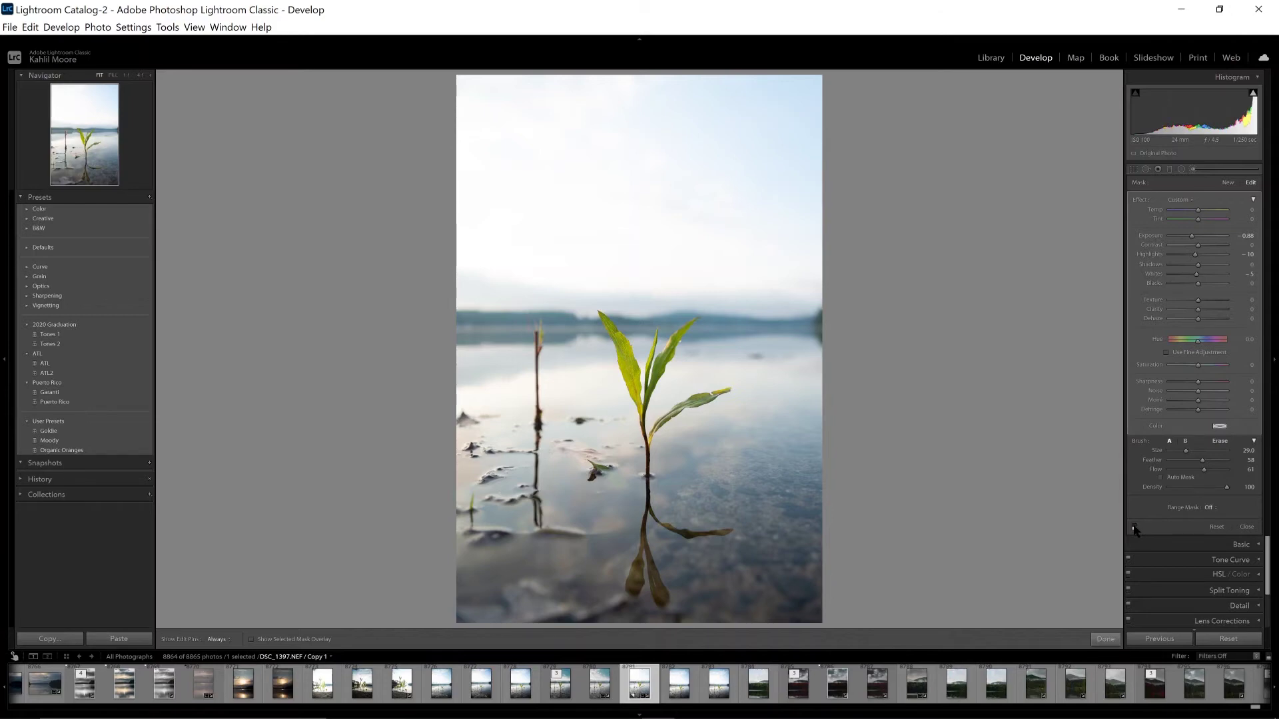
pyautogui.click(1134, 527)
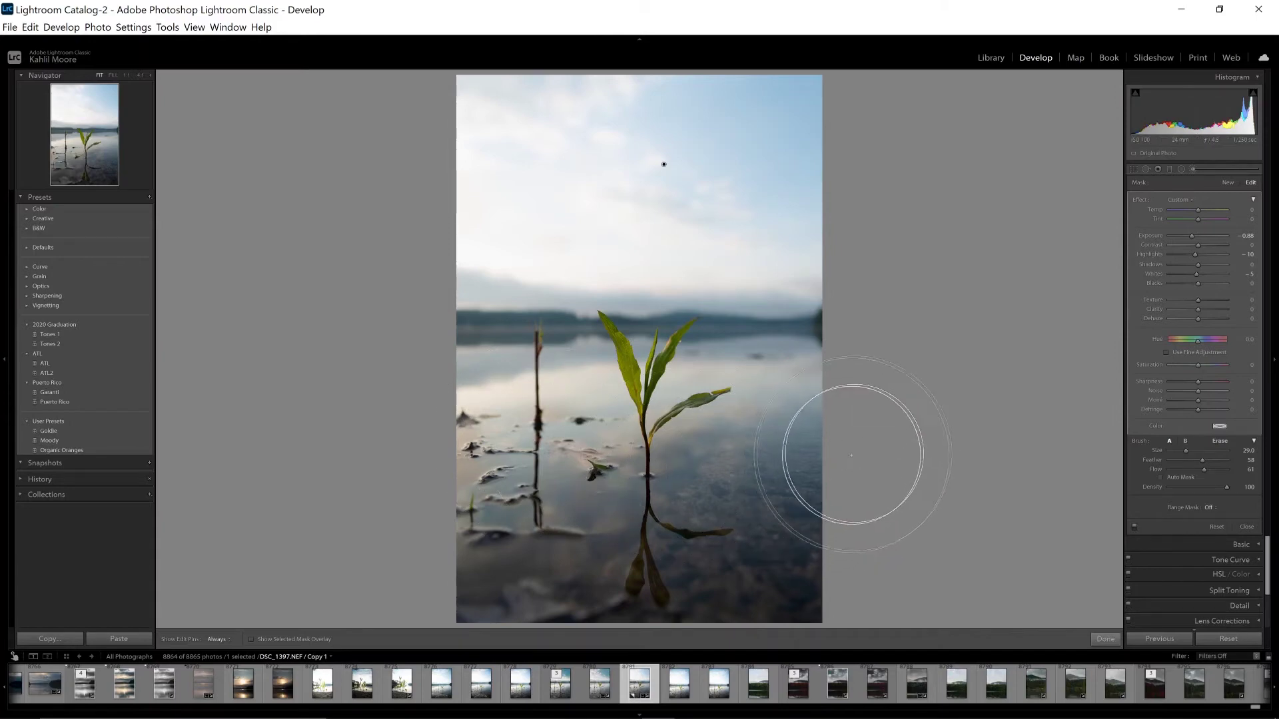
# - Limit the brush mask with a Luminance range mask set to 59/100, previewing the mask in black and white
pyautogui.click(1210, 508)
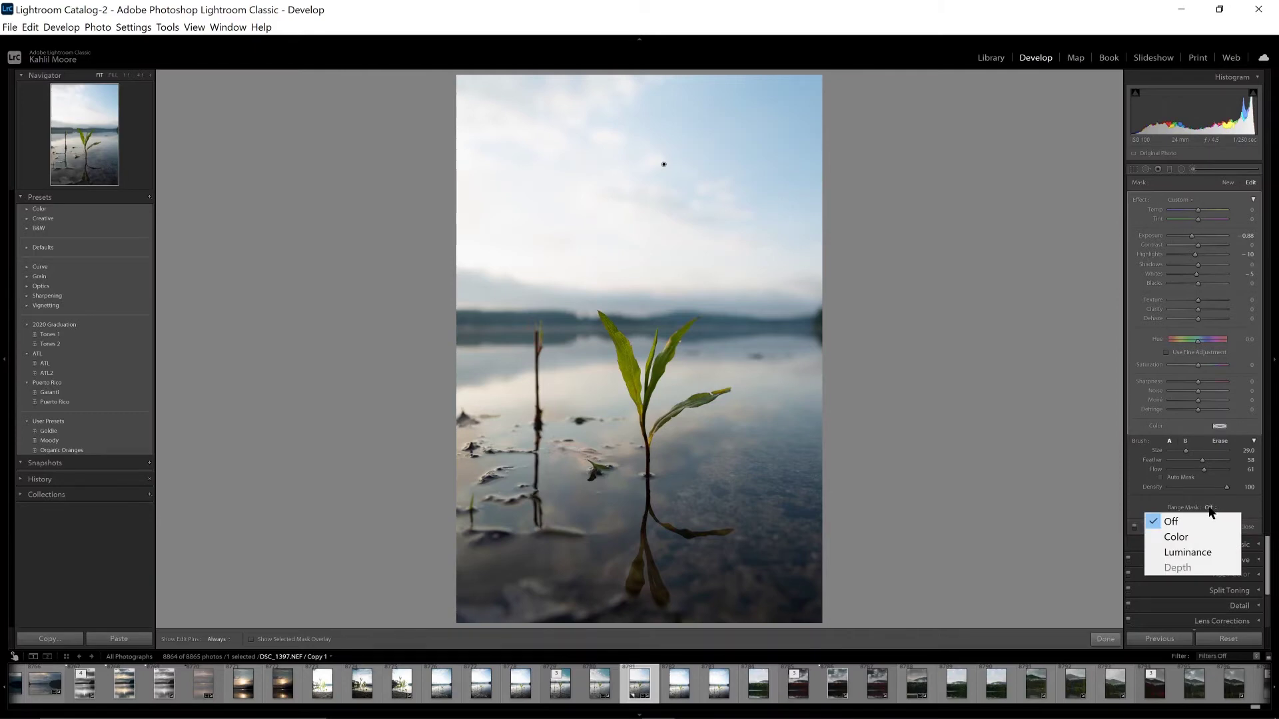
pyautogui.click(1182, 554)
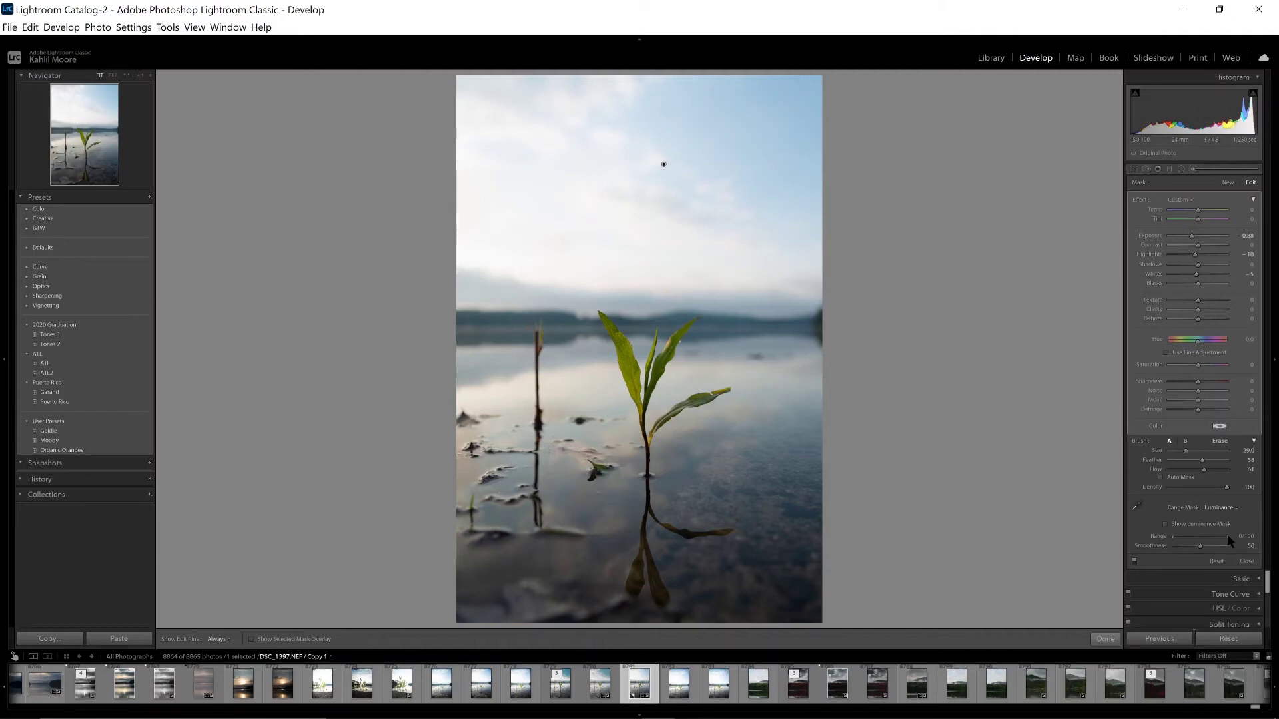
pyautogui.press('alt')
pyautogui.moveTo(1173, 537); pyautogui.dragTo(1167, 545)
pyautogui.press('alt')
pyautogui.moveTo(1172, 536); pyautogui.dragTo(1205, 536)
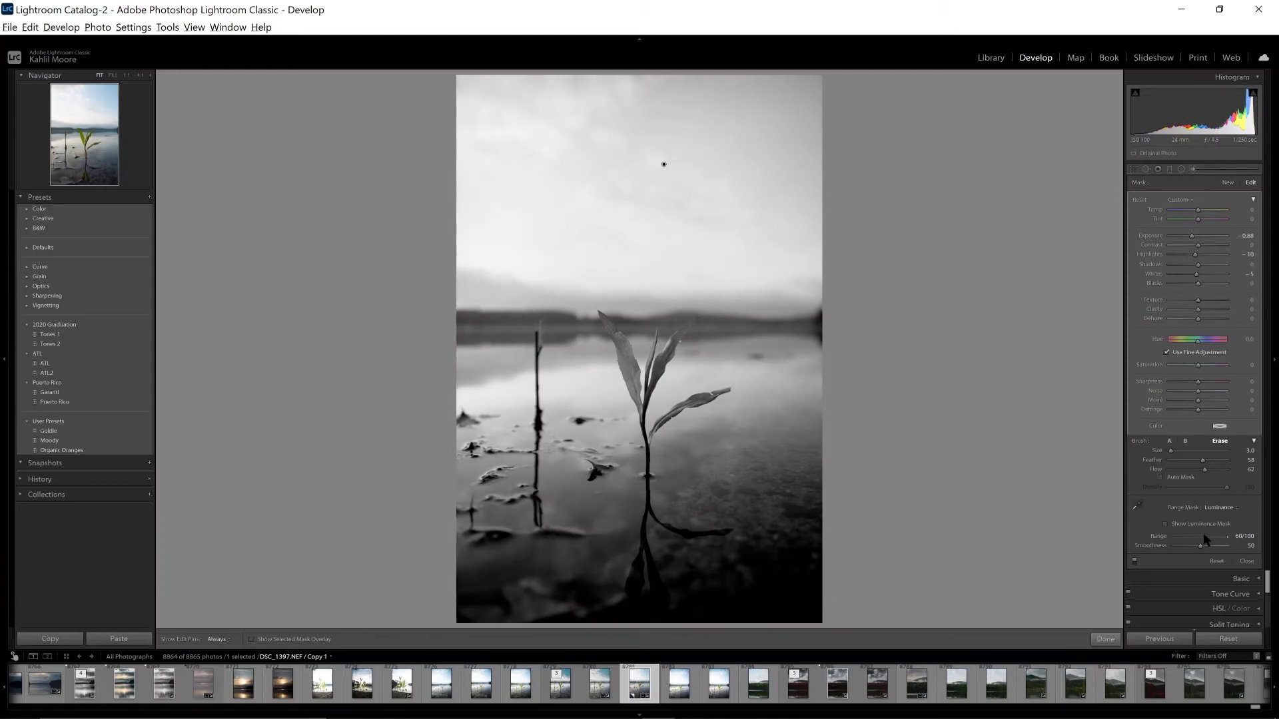
pyautogui.moveTo(1203, 534); pyautogui.dragTo(1199, 539)
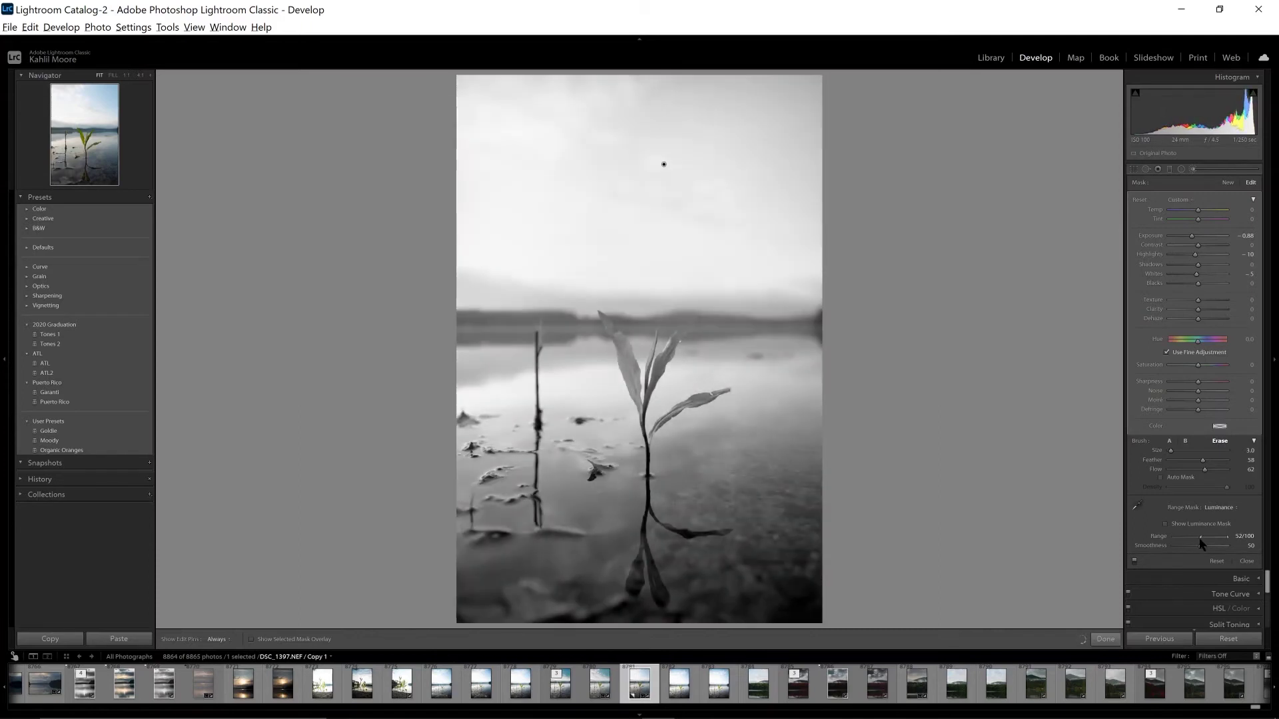
pyautogui.moveTo(1199, 538); pyautogui.dragTo(1204, 539)
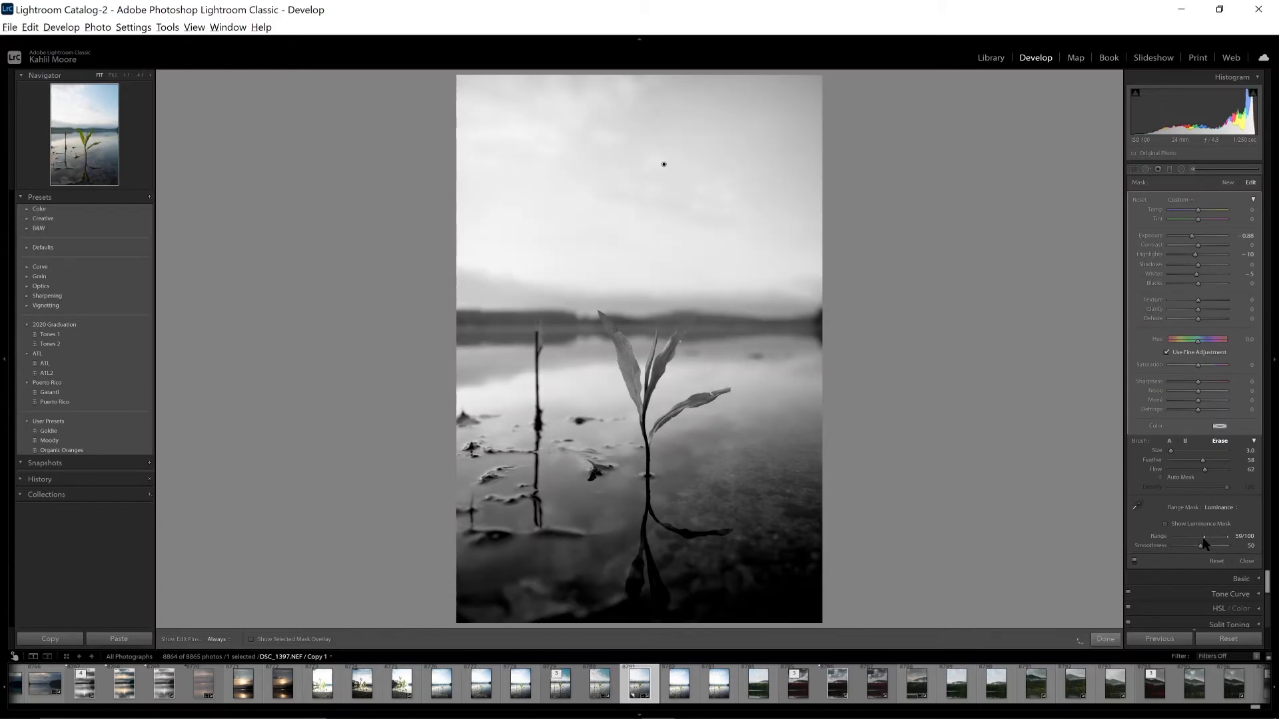
pyautogui.press('alt')
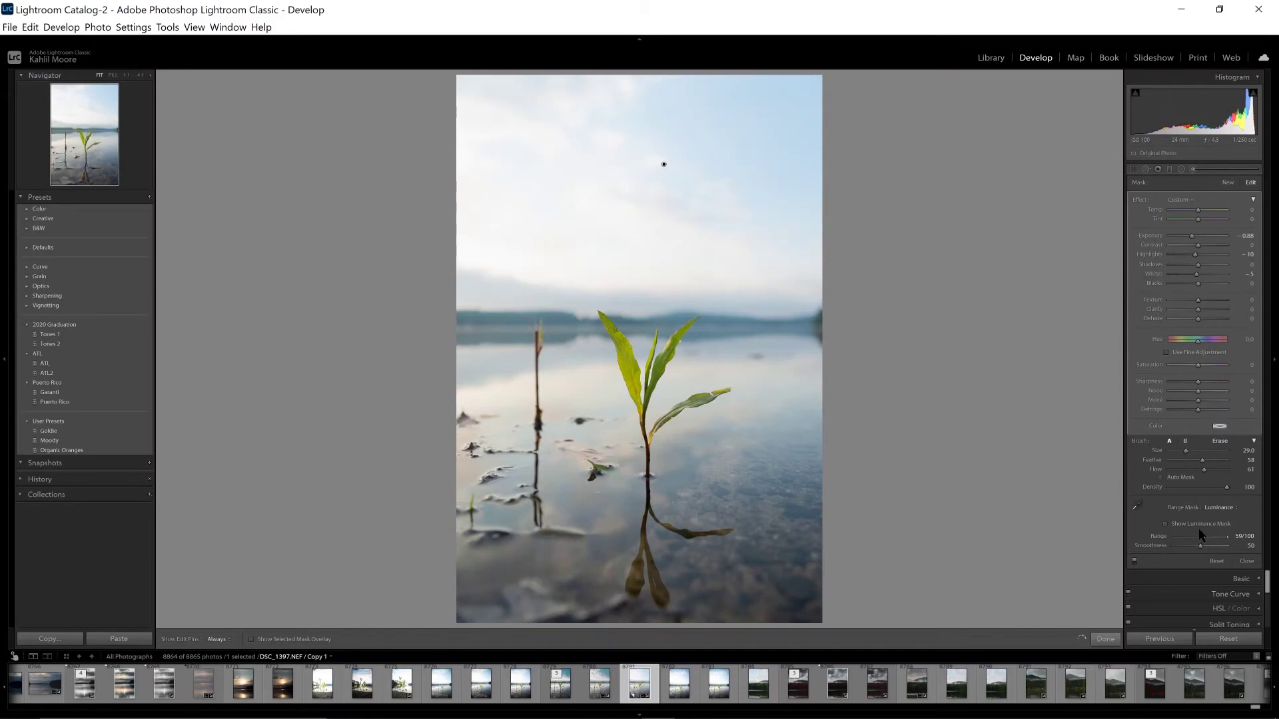
# - Compare the photo with and without the luminance-masked brush adjustments
pyautogui.click(1135, 561)
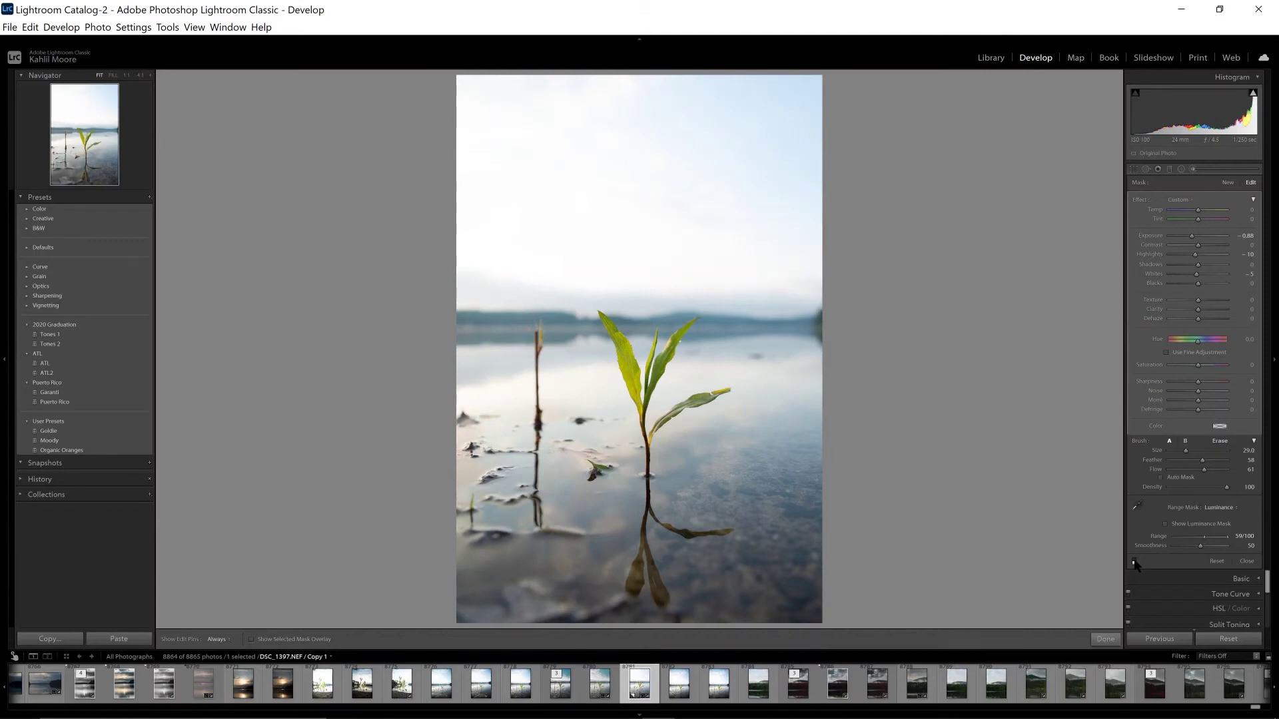
pyautogui.click(1134, 562)
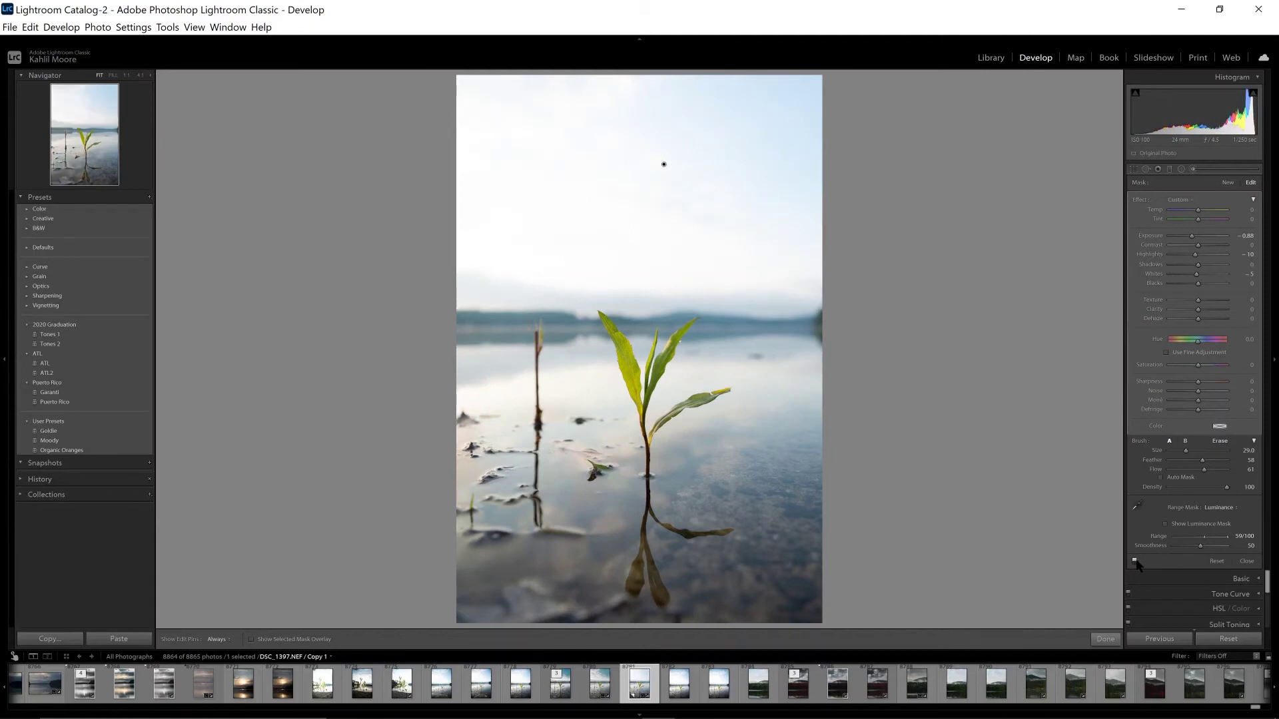
pyautogui.click(1134, 562)
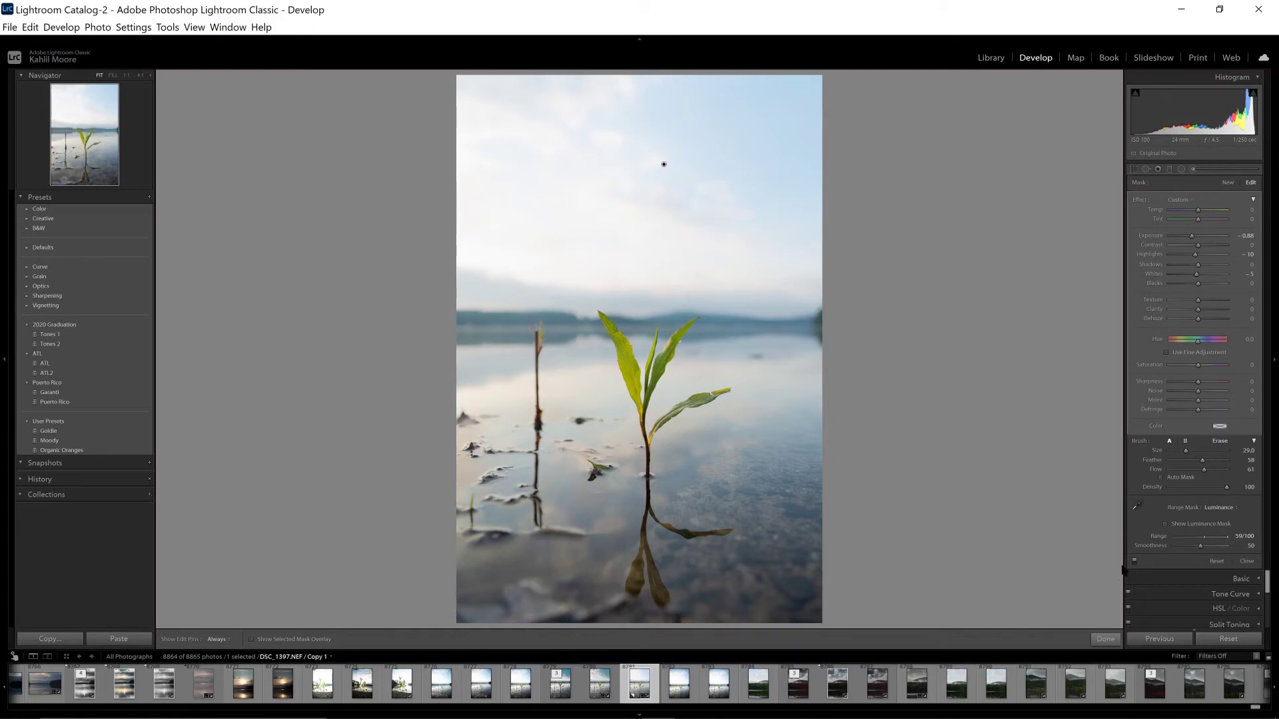
pyautogui.click(1135, 562)
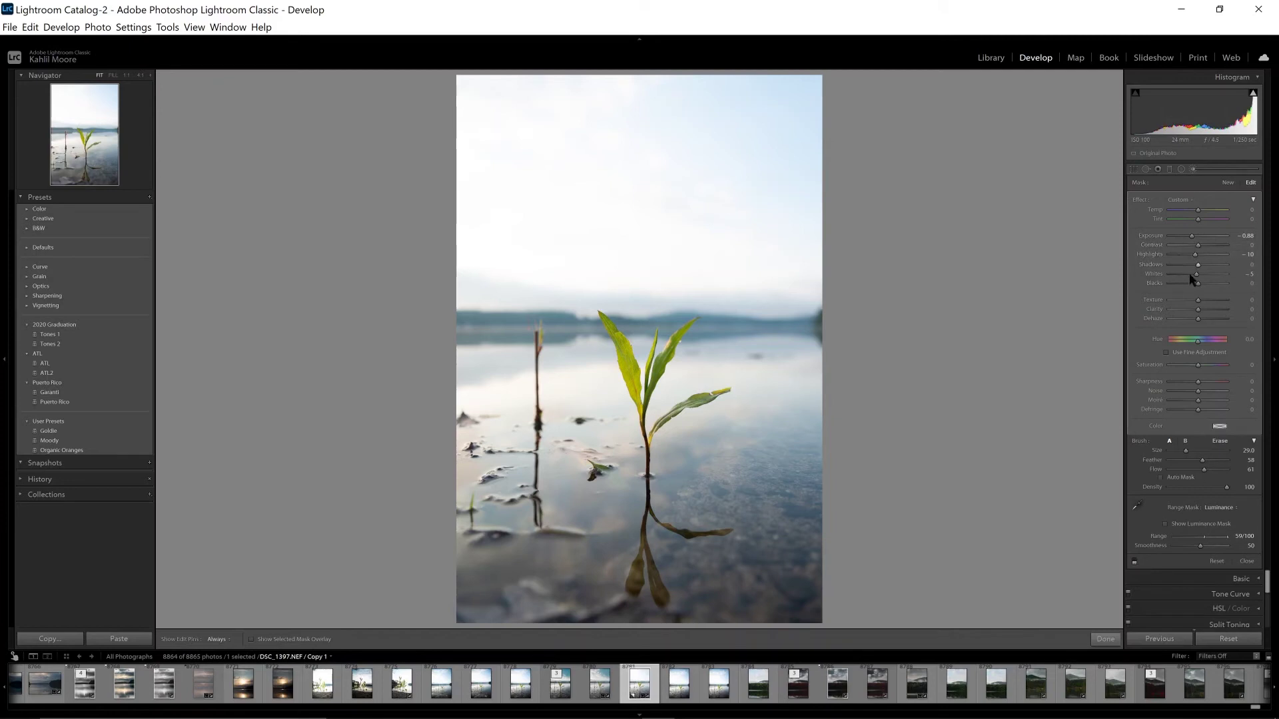
pyautogui.click(1135, 562)
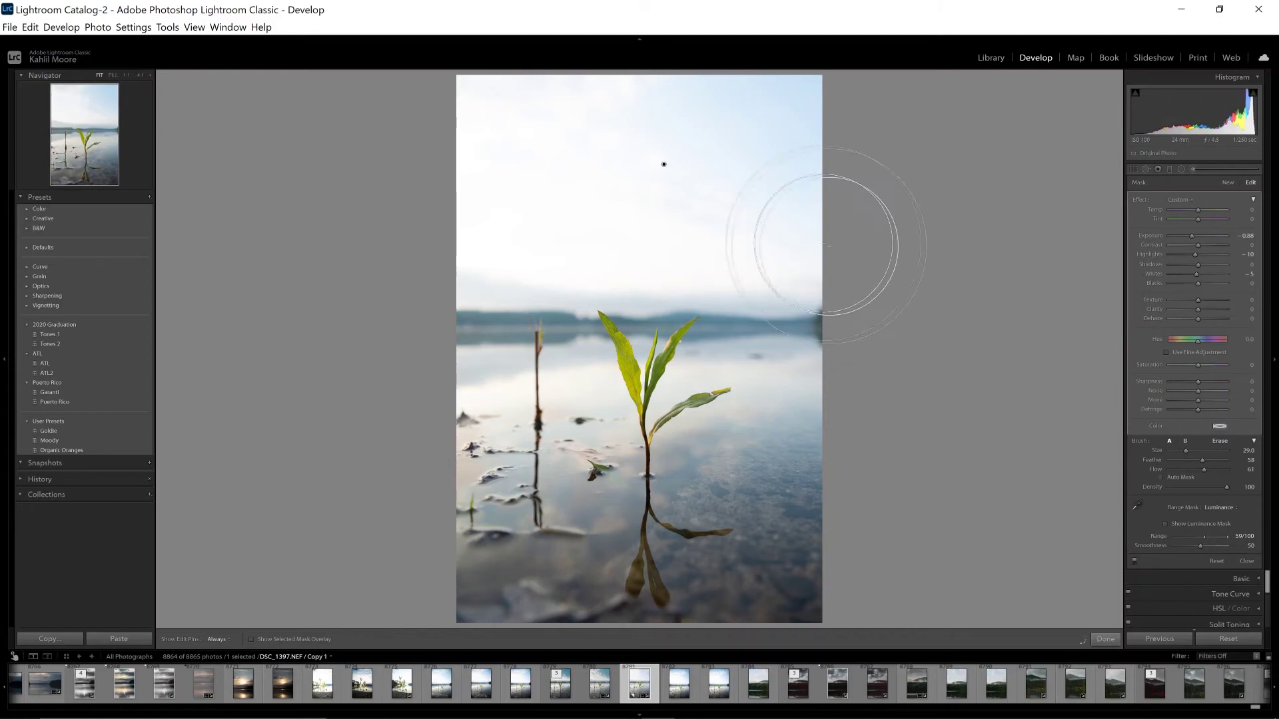